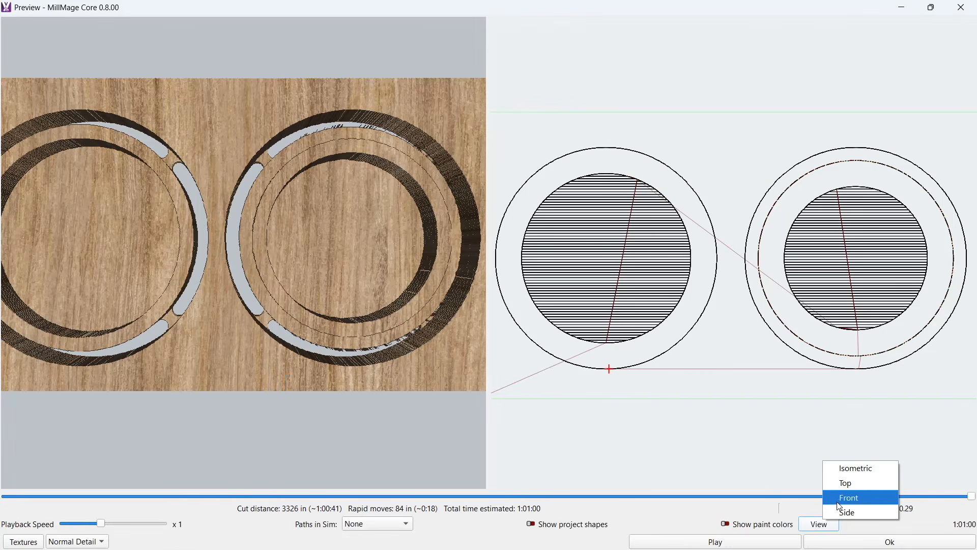
# Step: View the round box simulation and toolpaths from the Front and Side views
pyautogui.click(840, 499)
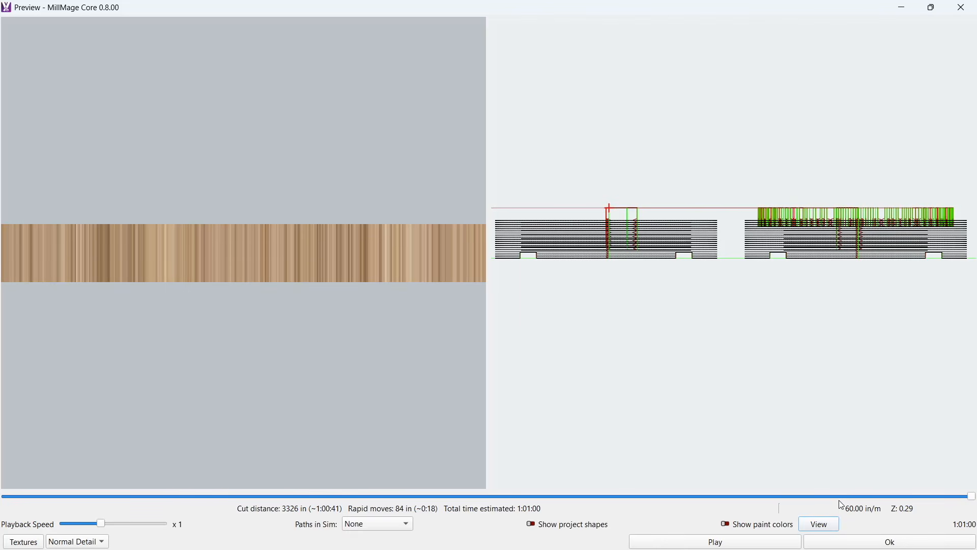
pyautogui.click(821, 523)
pyautogui.click(842, 516)
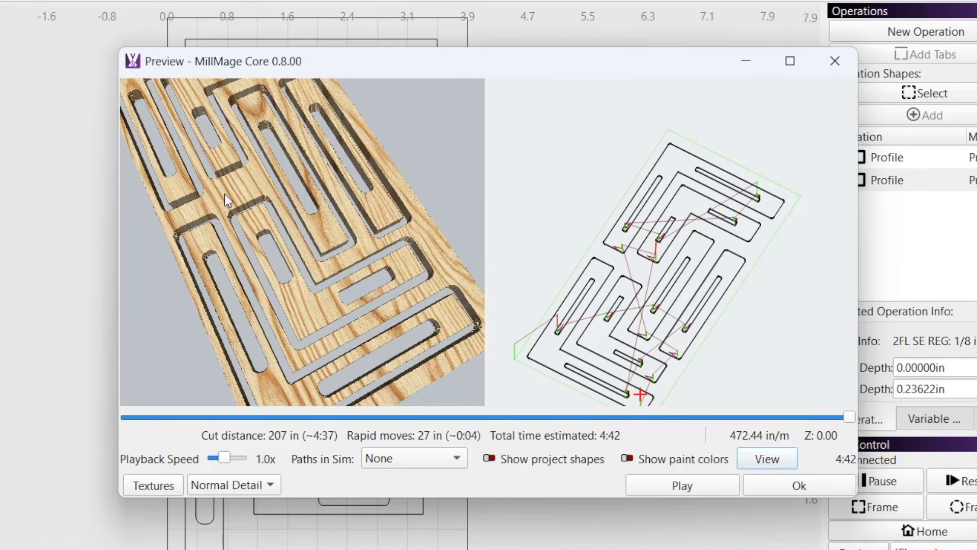
# Step: Remove the loose waste material around the cut-out parts in the simulated workpiece and inspect the parts
pyautogui.click(233, 183)
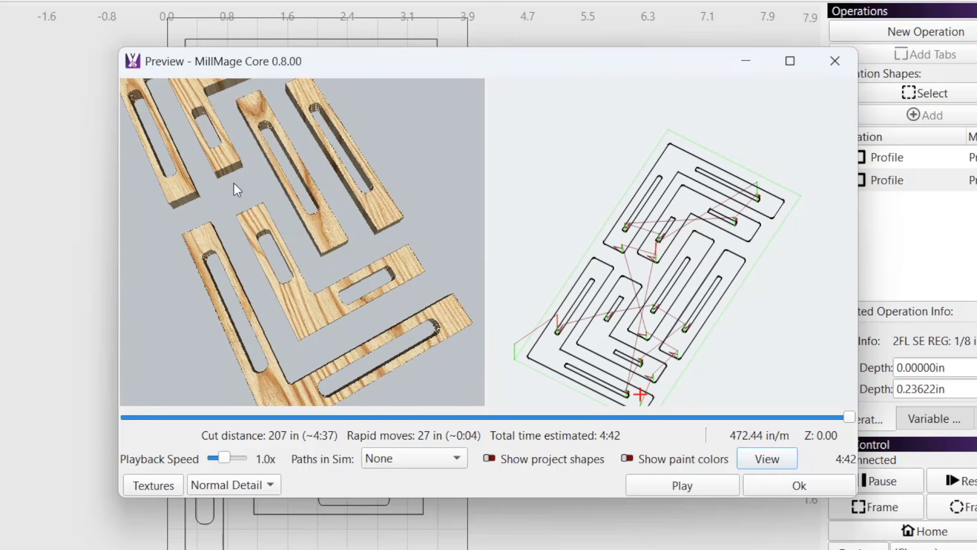
pyautogui.moveTo(248, 194); pyautogui.dragTo(205, 85)
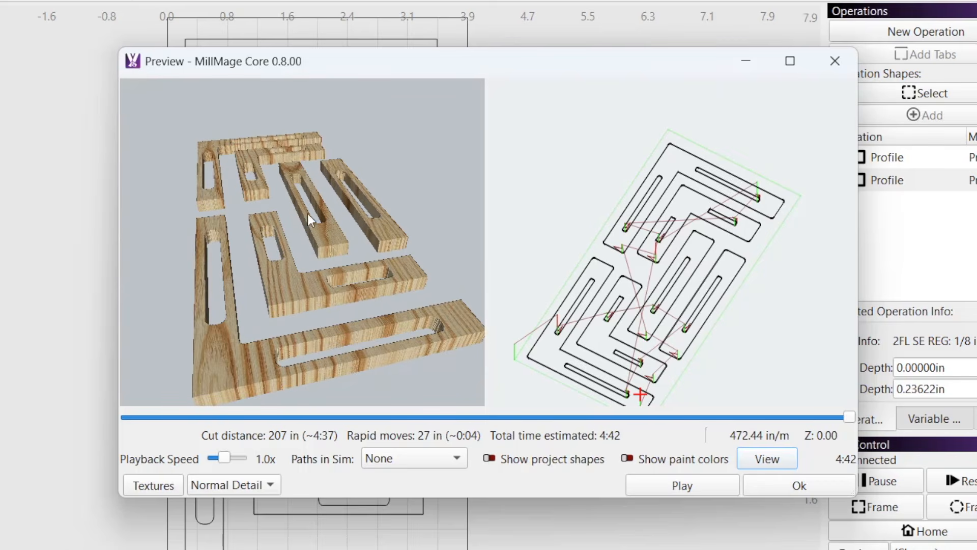
pyautogui.moveTo(398, 305); pyautogui.dragTo(266, 297)
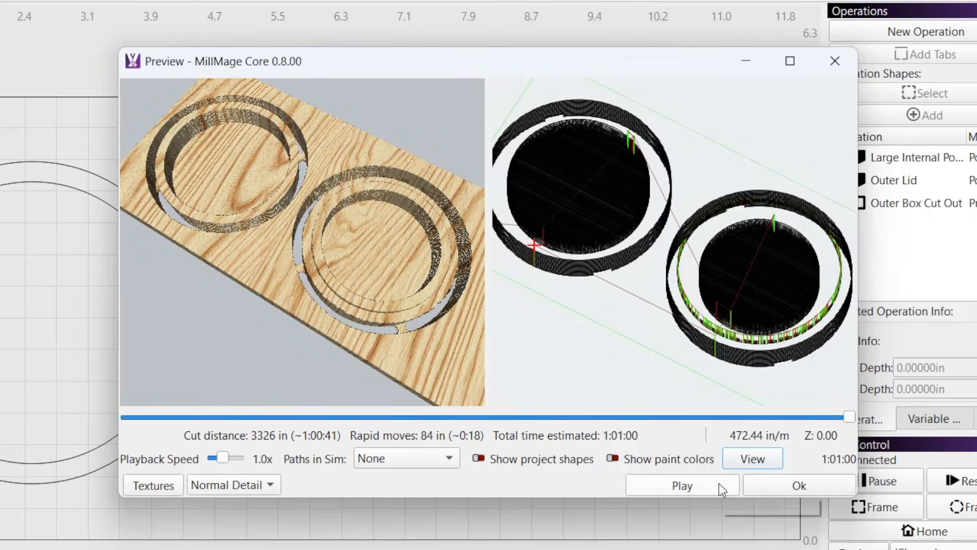
# Step: Play the round box simulation, slowing the playback speed to / 10 and raising it to x 40
pyautogui.click(719, 484)
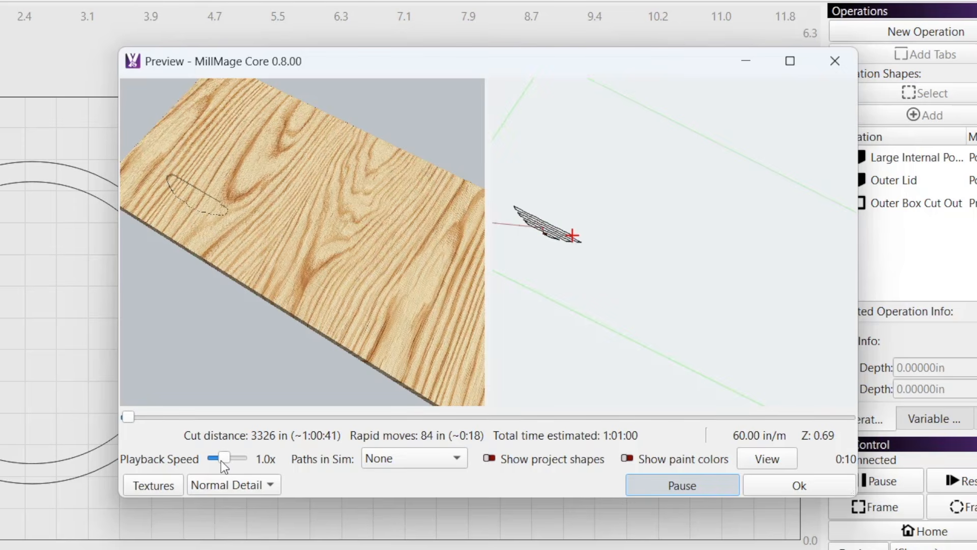
pyautogui.moveTo(221, 460); pyautogui.dragTo(207, 457)
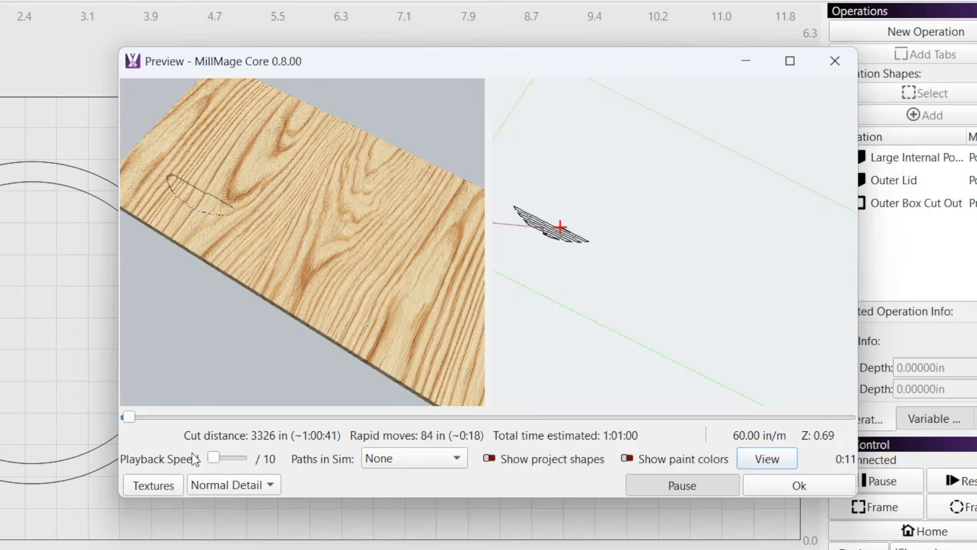
pyautogui.moveTo(214, 457); pyautogui.dragTo(261, 463)
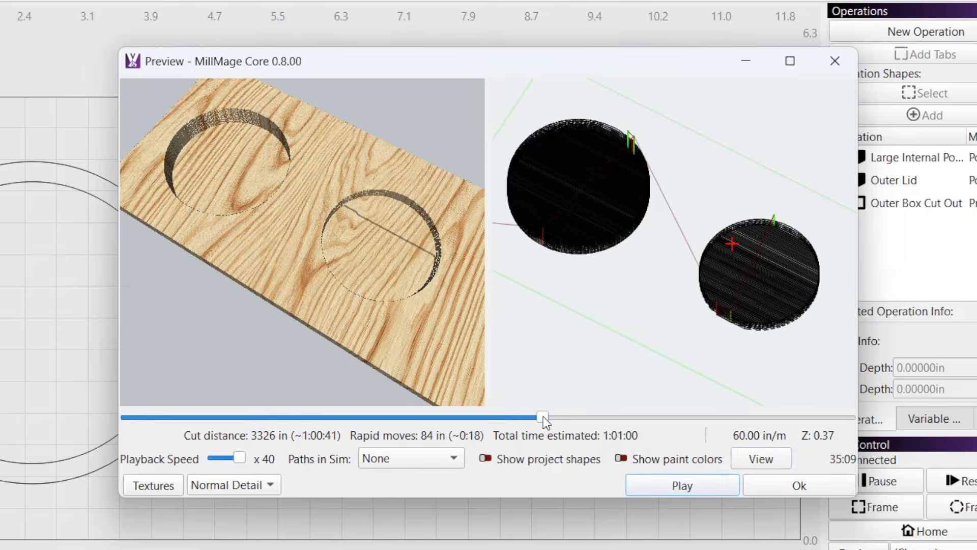
# Step: Scrub the simulation forward to its end and close the preview
pyautogui.moveTo(543, 416); pyautogui.dragTo(864, 403)
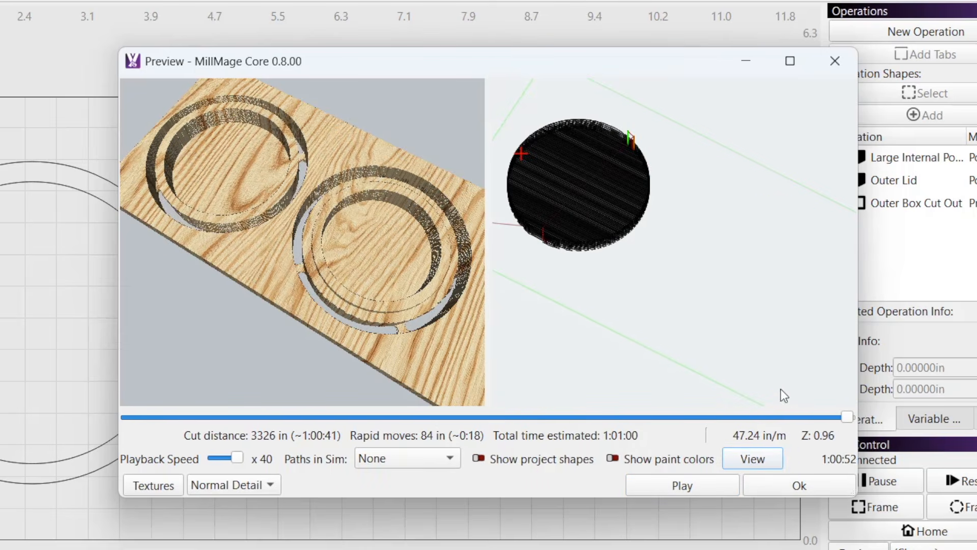
pyautogui.moveTo(780, 389); pyautogui.dragTo(848, 429)
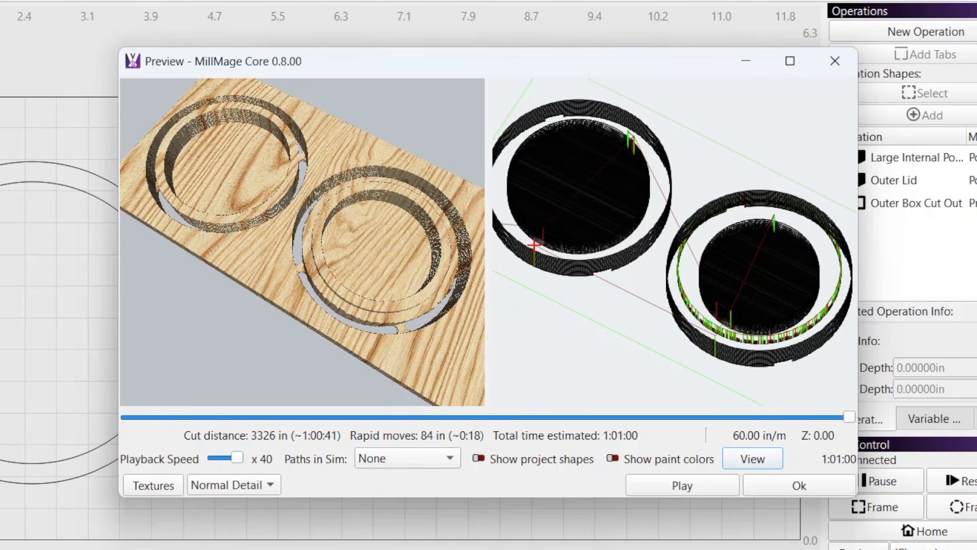
pyautogui.click(837, 491)
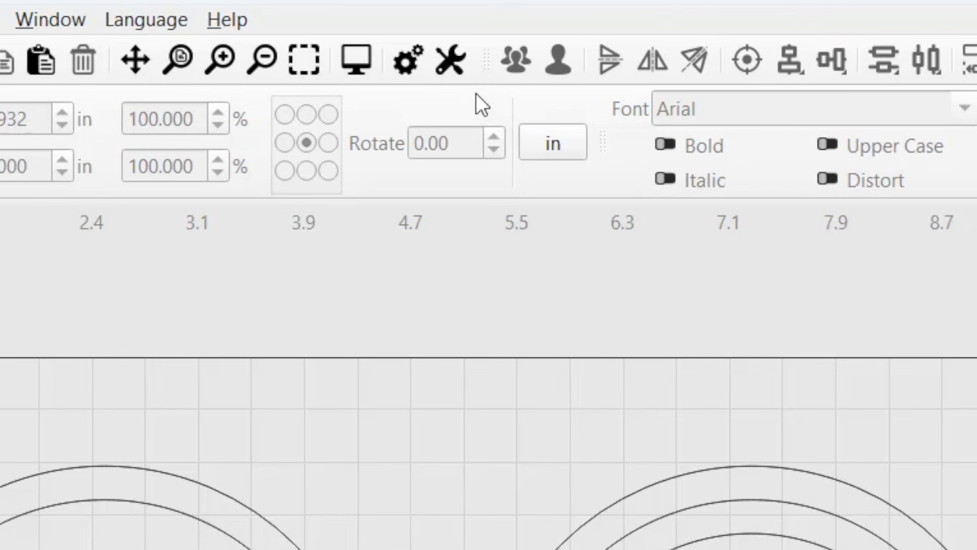
# Step: Open the Additional Settings in the device settings for the 33" x 33" CNC Router
pyautogui.click(459, 61)
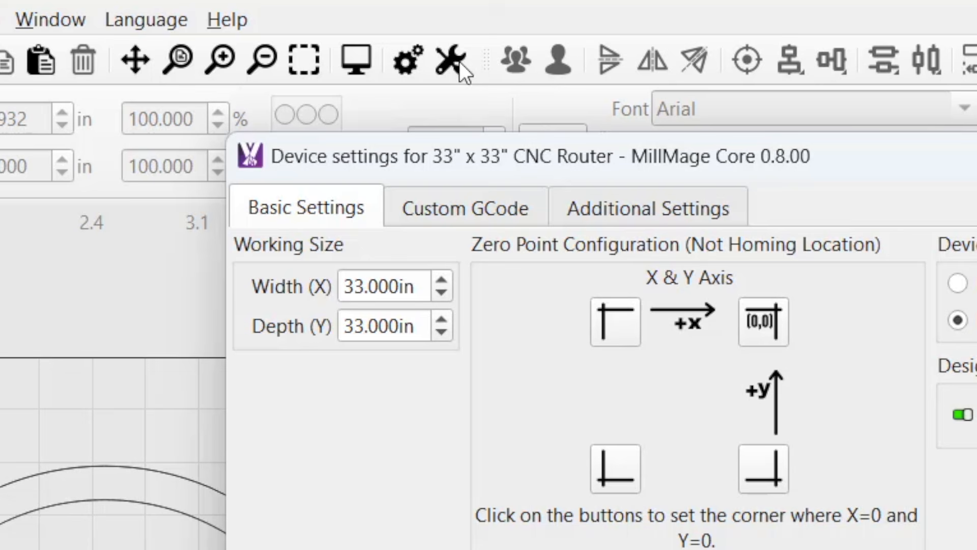
pyautogui.click(726, 210)
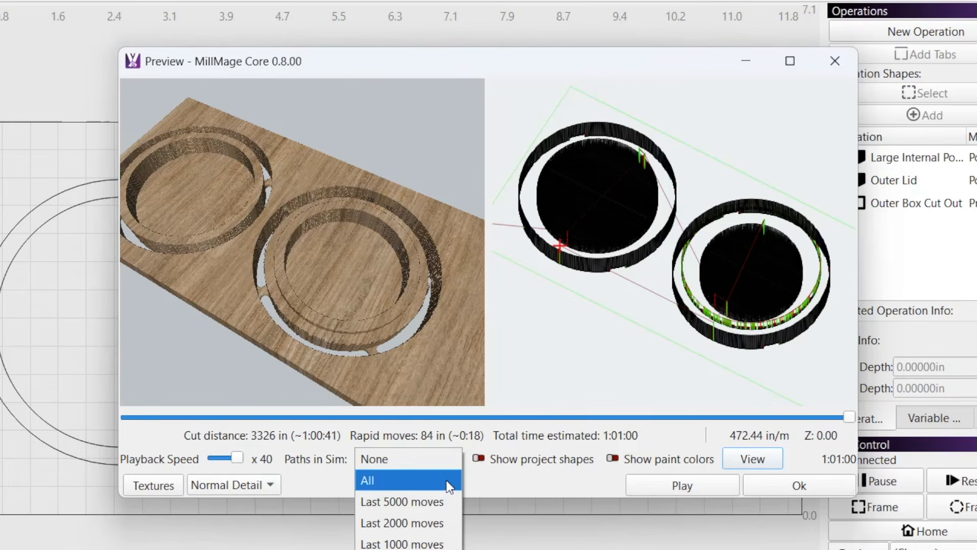
# Step: Display All toolpaths in the workpiece simulation and inspect them around the lid and box pockets
pyautogui.click(443, 480)
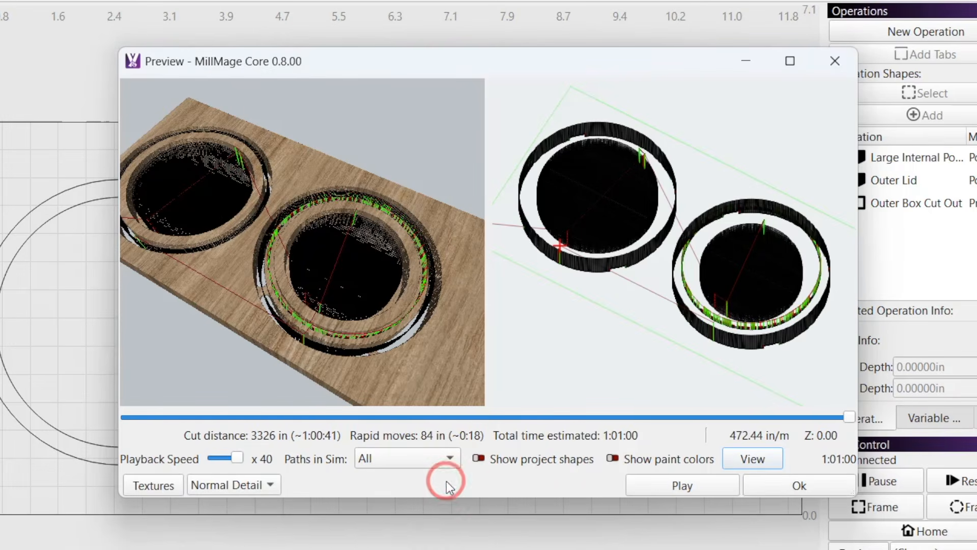
pyautogui.moveTo(389, 343); pyautogui.dragTo(281, 219)
pyautogui.scroll(1, 281, 219)
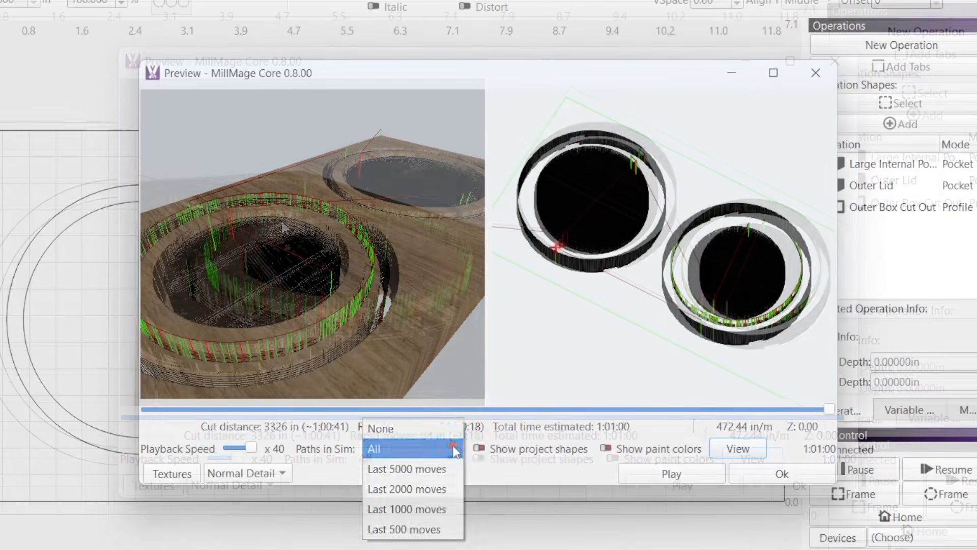
pyautogui.click(452, 454)
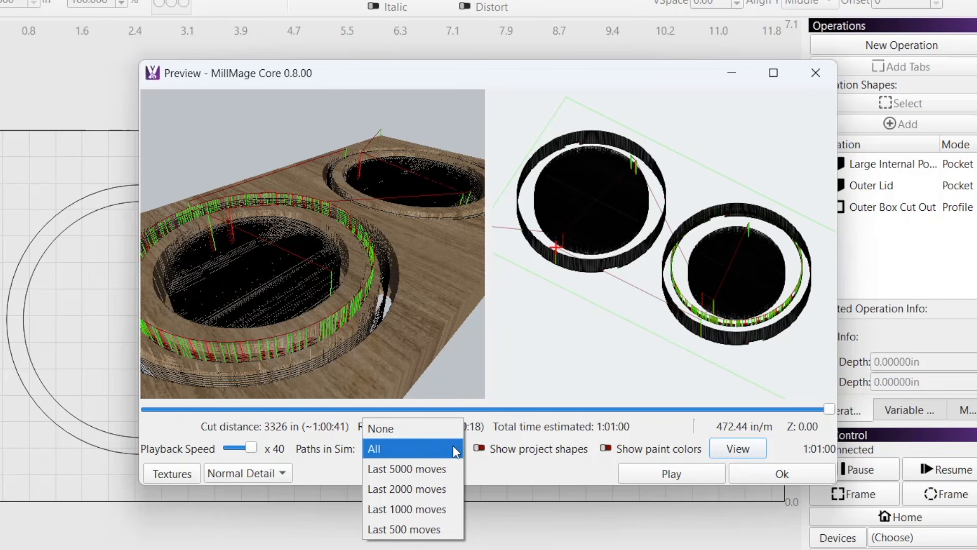
pyautogui.click(454, 449)
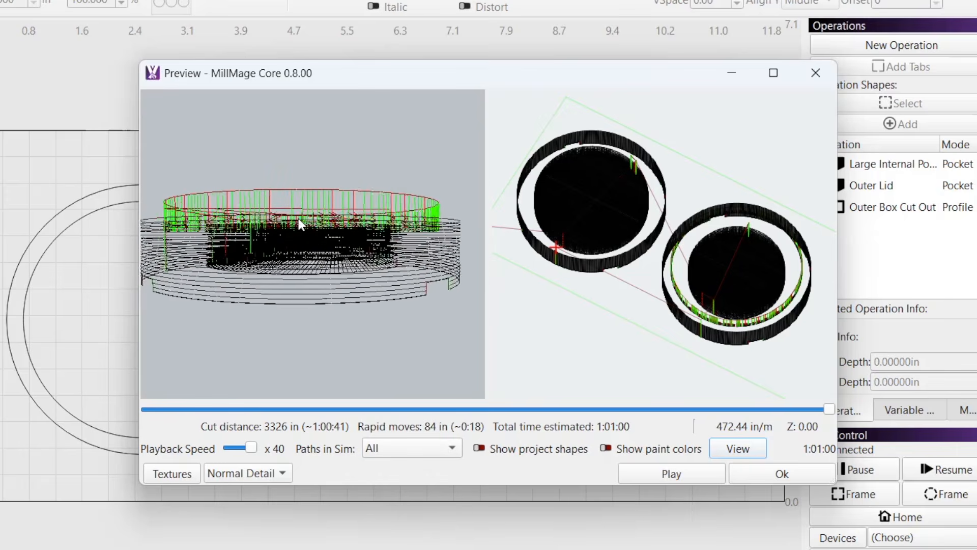
pyautogui.moveTo(275, 224); pyautogui.dragTo(301, 280)
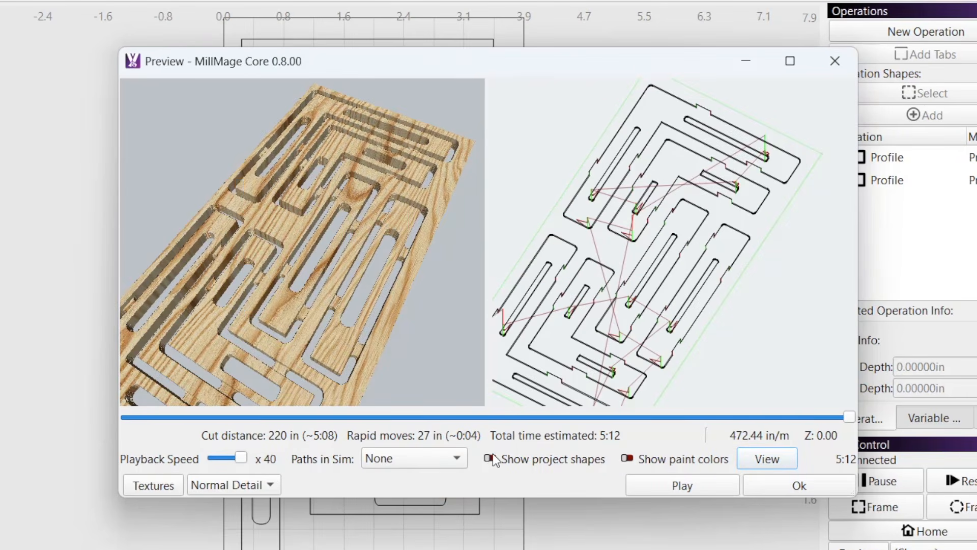
# Step: Show the project shapes in the toolpath preview and examine them against the profile cuts
pyautogui.click(489, 458)
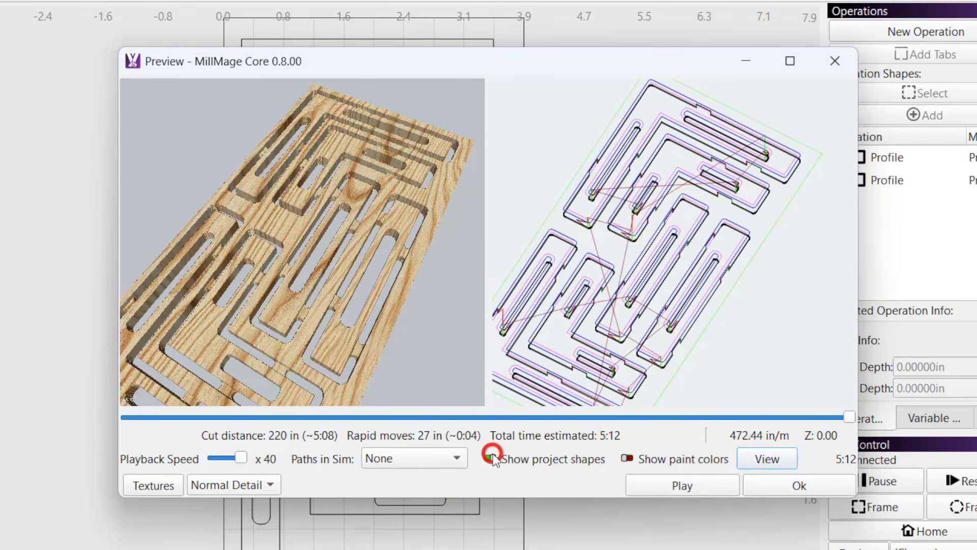
pyautogui.scroll(2, 630, 304)
pyautogui.scroll(2, 630, 300)
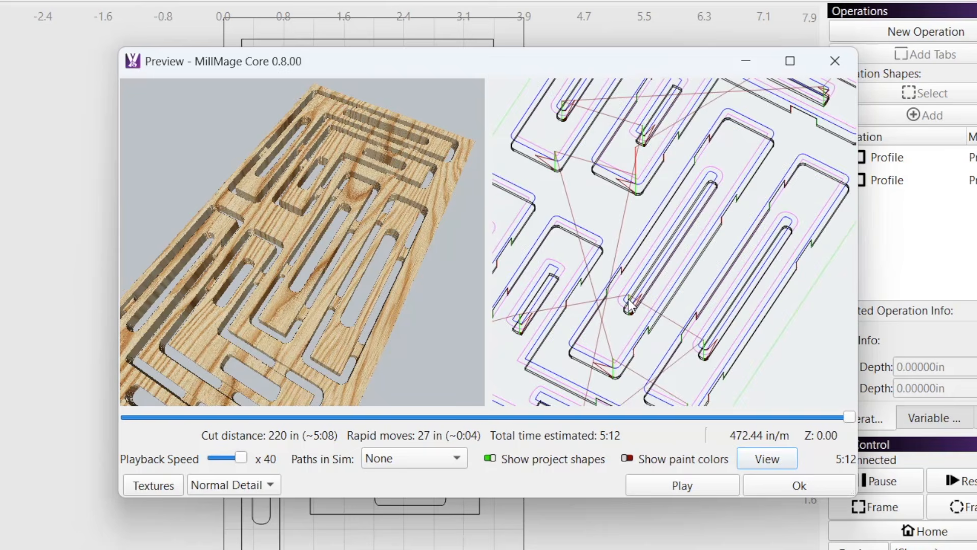
pyautogui.moveTo(719, 308); pyautogui.dragTo(830, 191)
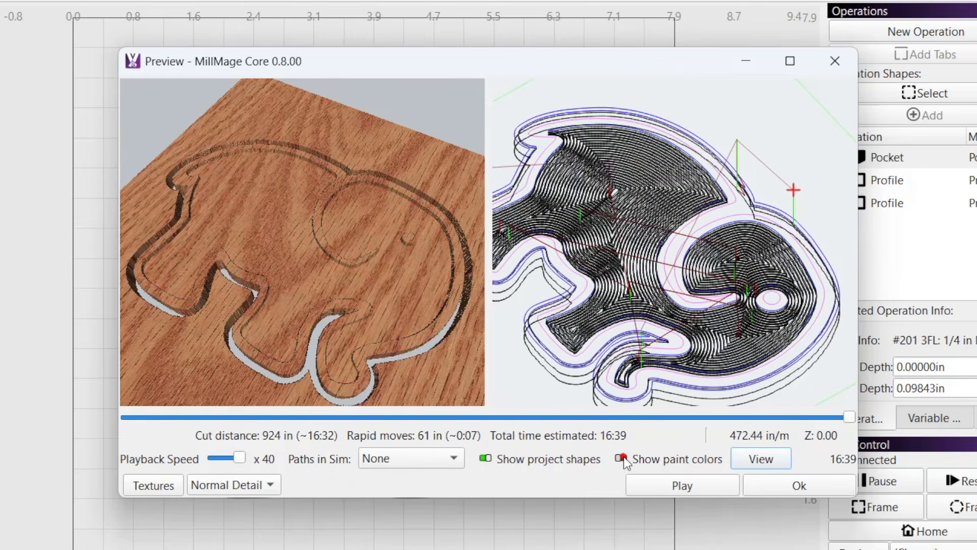
# Step: Turn on paint colors in the elephant preview and set the Pocket operation's paint color to red (#ff0000)
pyautogui.click(622, 458)
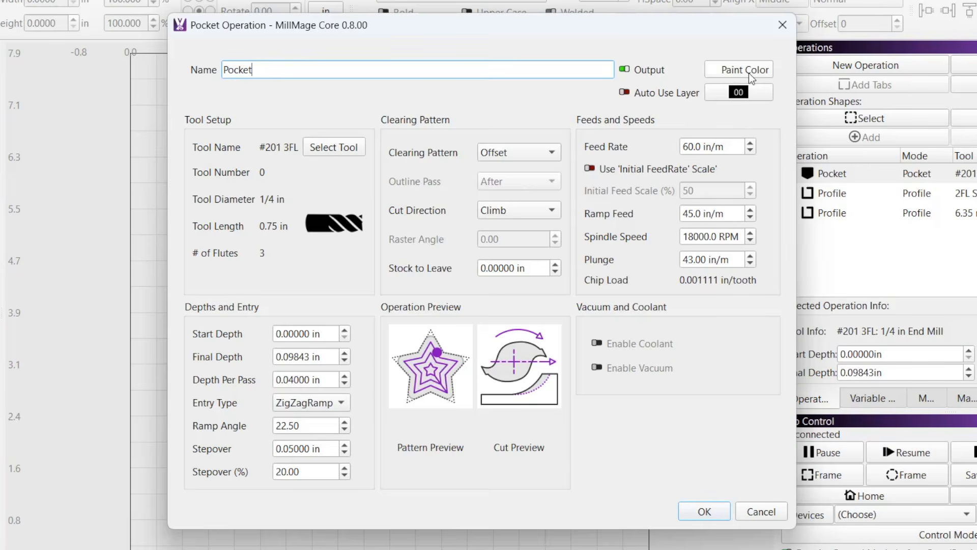
pyautogui.click(749, 72)
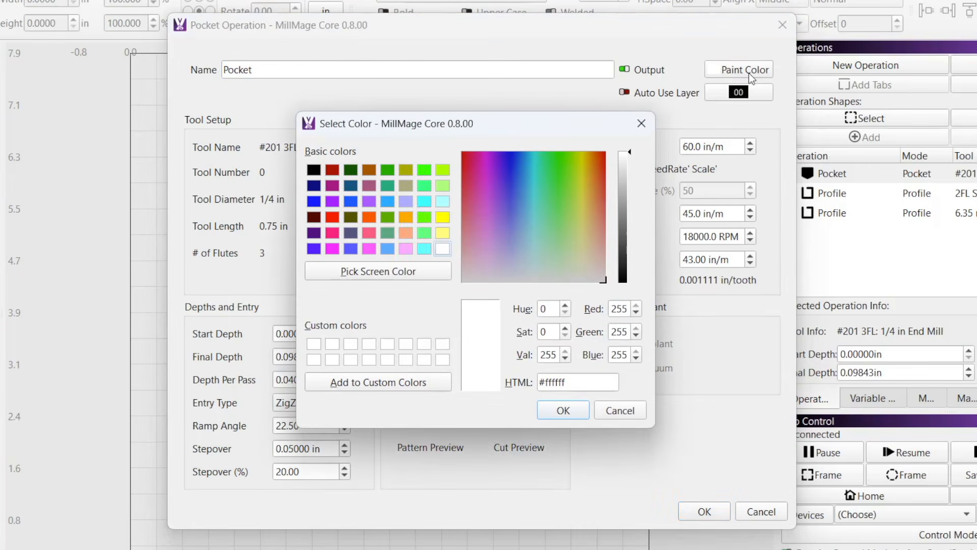
pyautogui.click(332, 217)
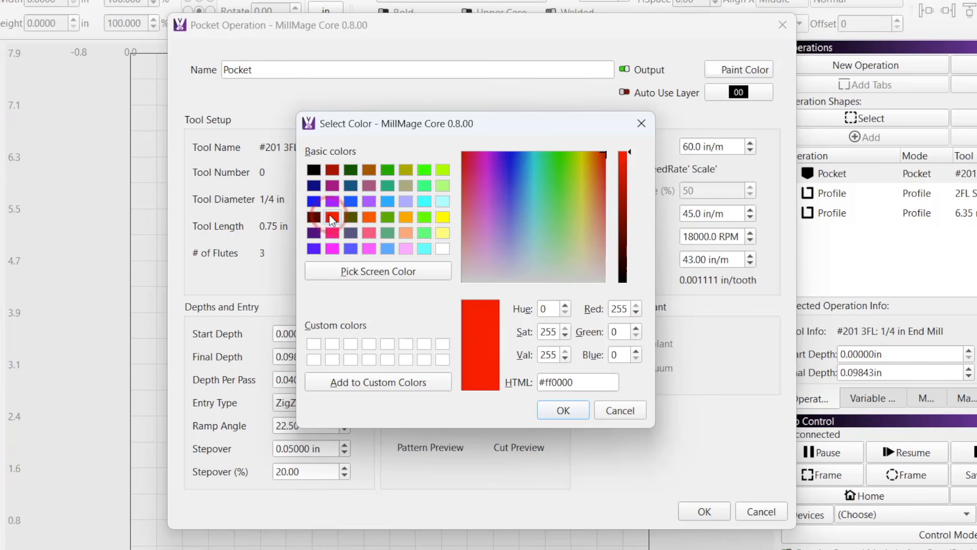
pyautogui.click(571, 415)
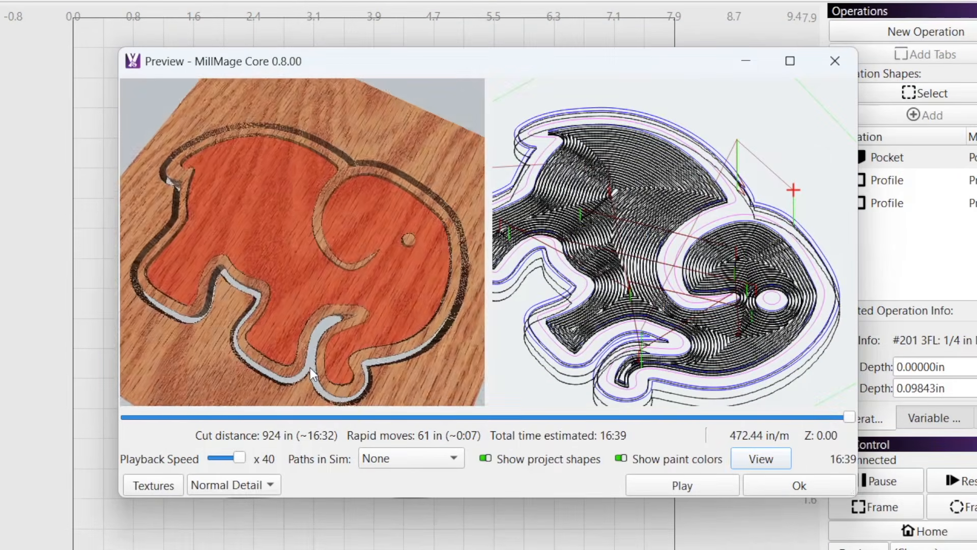
pyautogui.moveTo(311, 369); pyautogui.dragTo(276, 356)
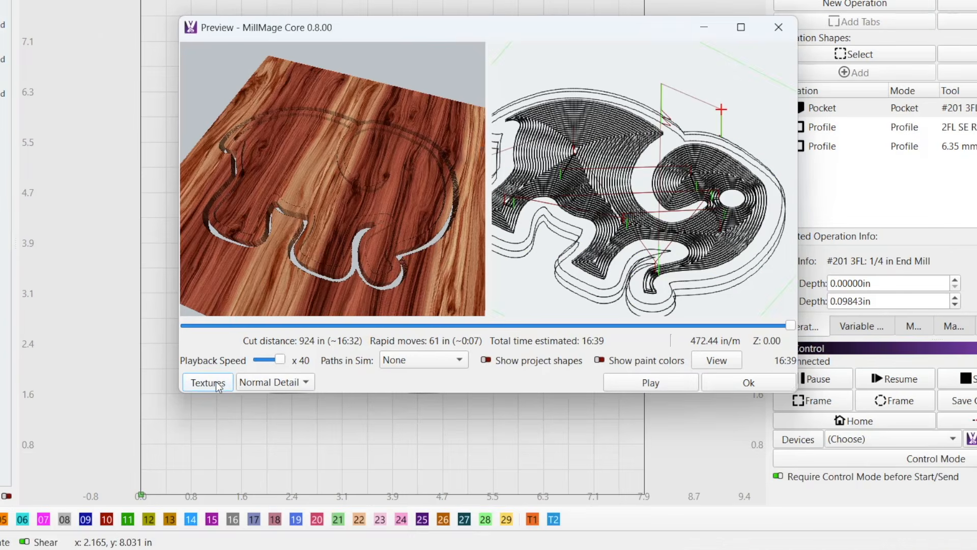
# Step: Apply the Bamboo wood texture to the simulated elephant workpiece
pyautogui.click(218, 387)
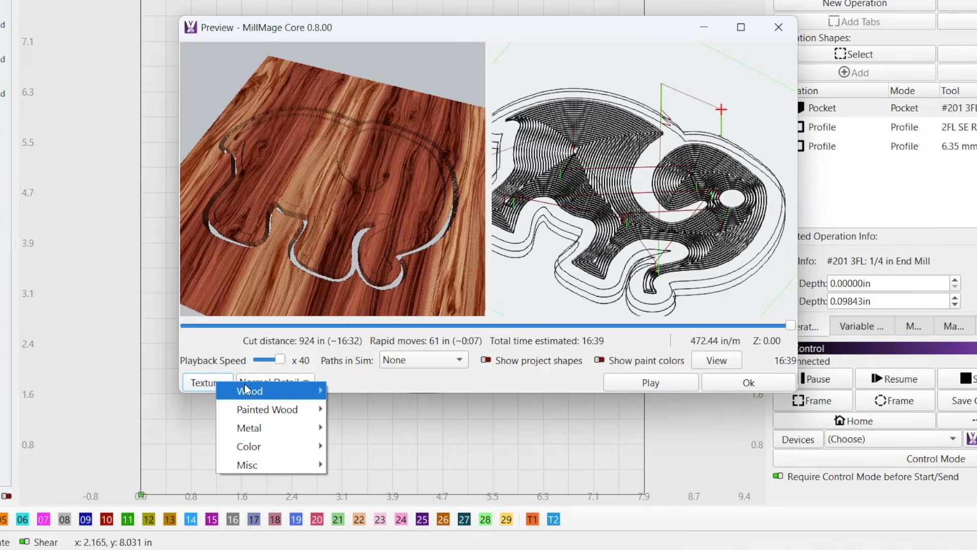
pyautogui.moveTo(250, 391)
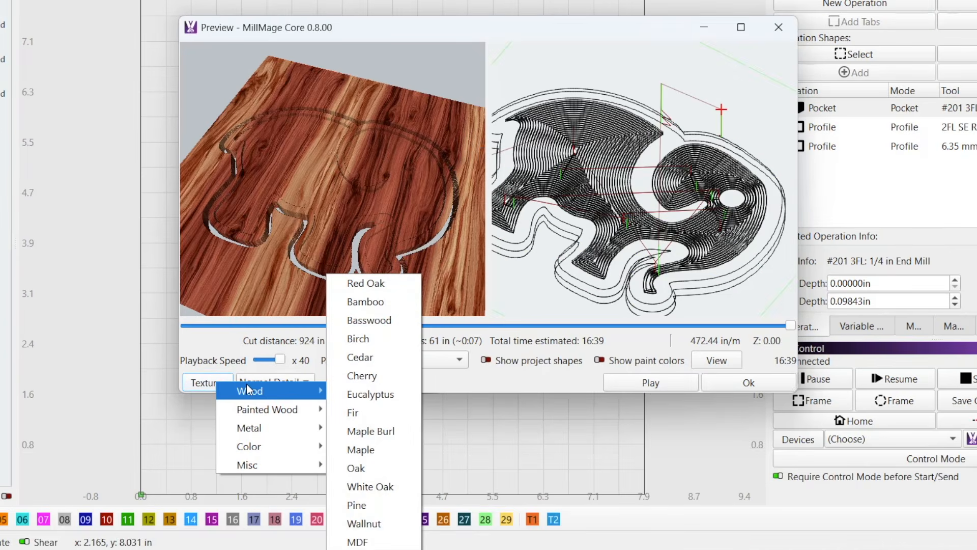
pyautogui.click(382, 301)
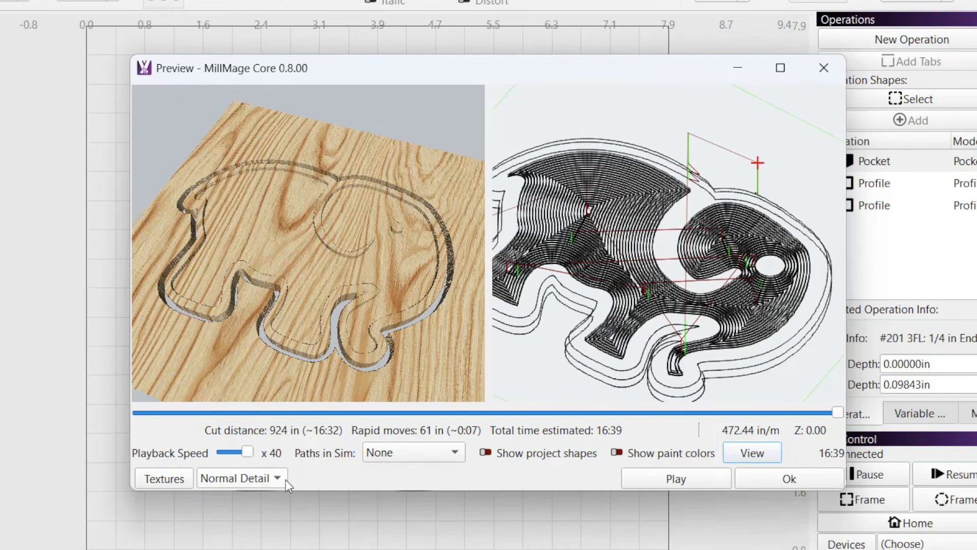
# Step: Compare the Low Detail and Fine Detail rendering levels on the elephant simulation and close the preview
pyautogui.click(286, 480)
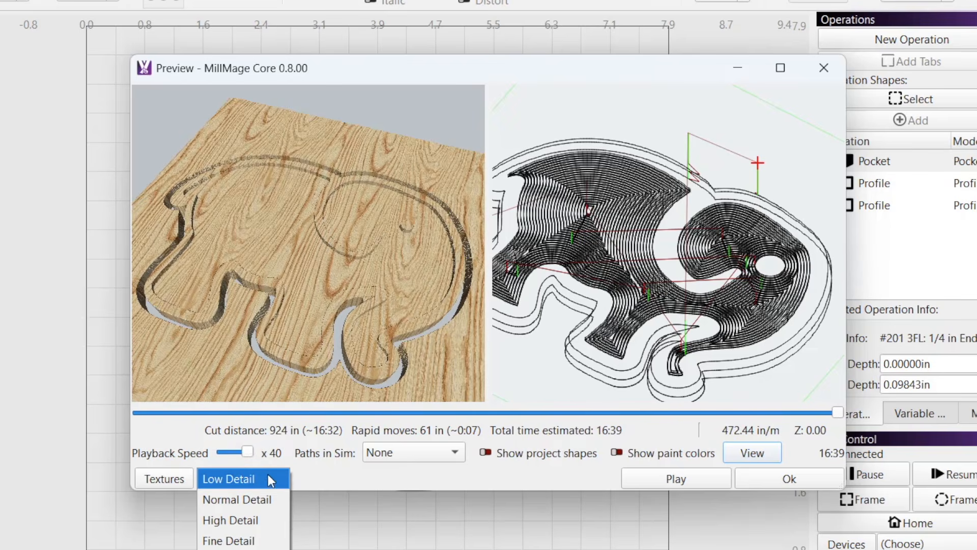
pyautogui.click(268, 475)
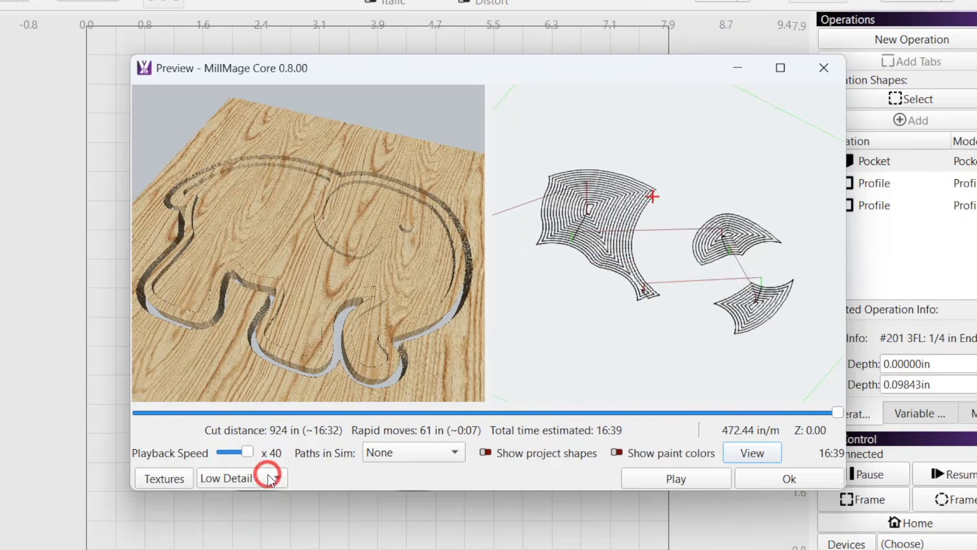
pyautogui.click(268, 475)
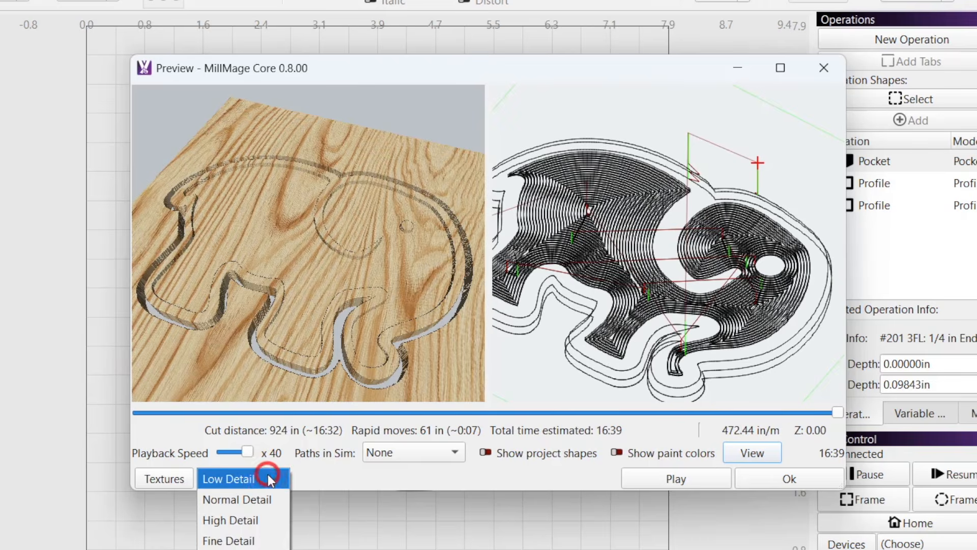
pyautogui.click(266, 540)
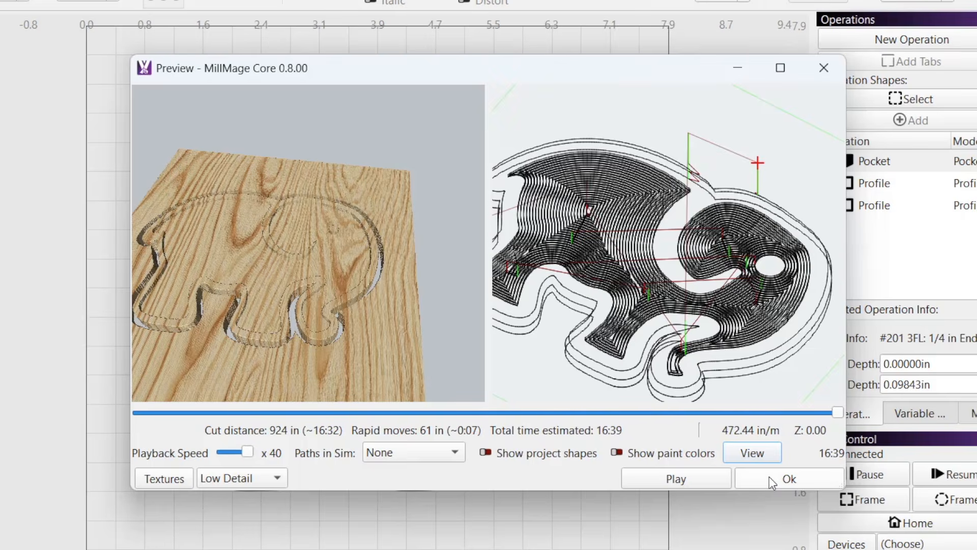
pyautogui.click(770, 477)
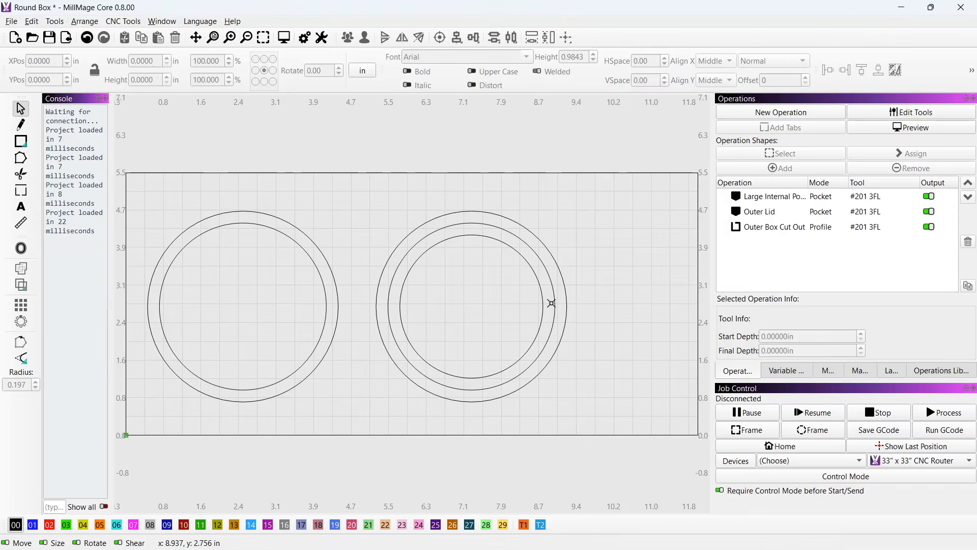
# Step: Open the preview of the Round Box project and inspect the simulated workpiece from several angles
pyautogui.hotkey('alt', 'p')
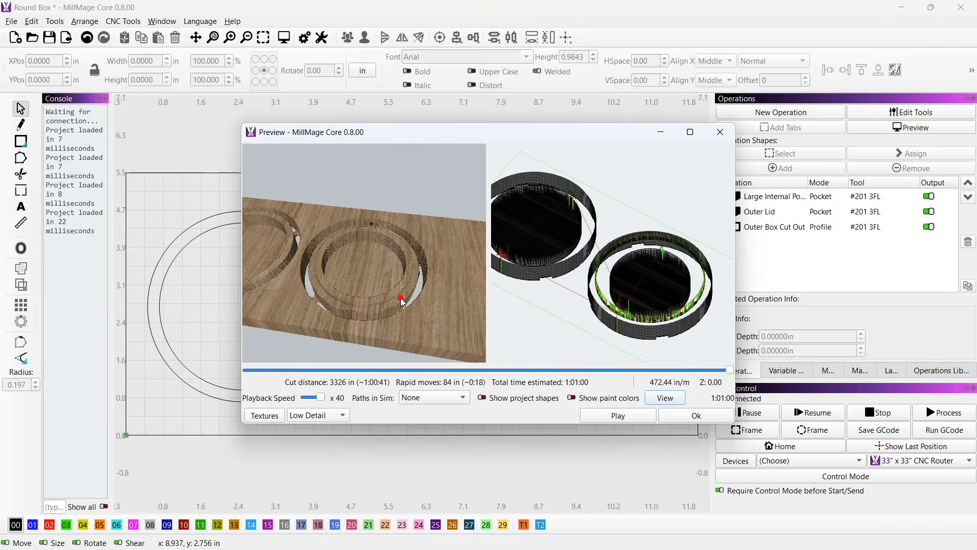
pyautogui.moveTo(402, 302); pyautogui.dragTo(350, 304)
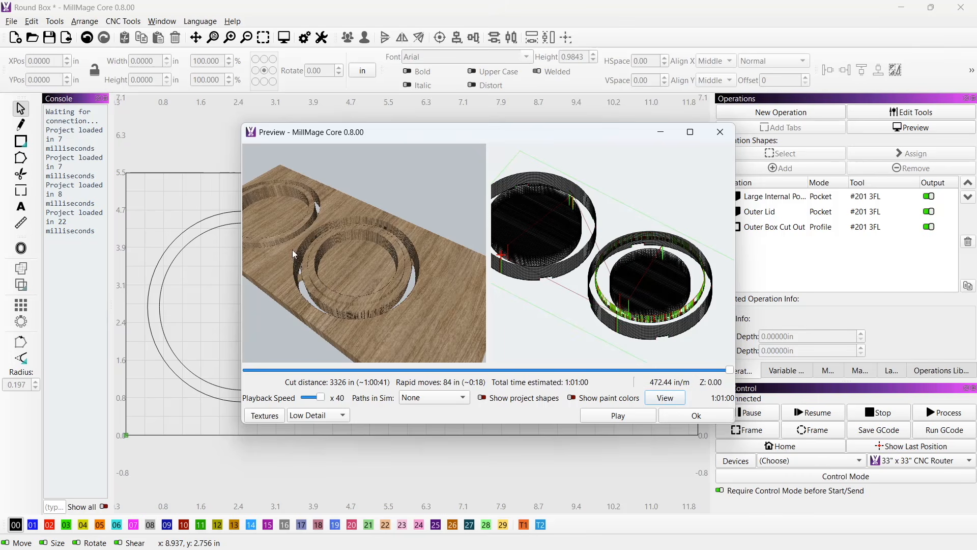
pyautogui.moveTo(294, 253); pyautogui.dragTo(388, 295)
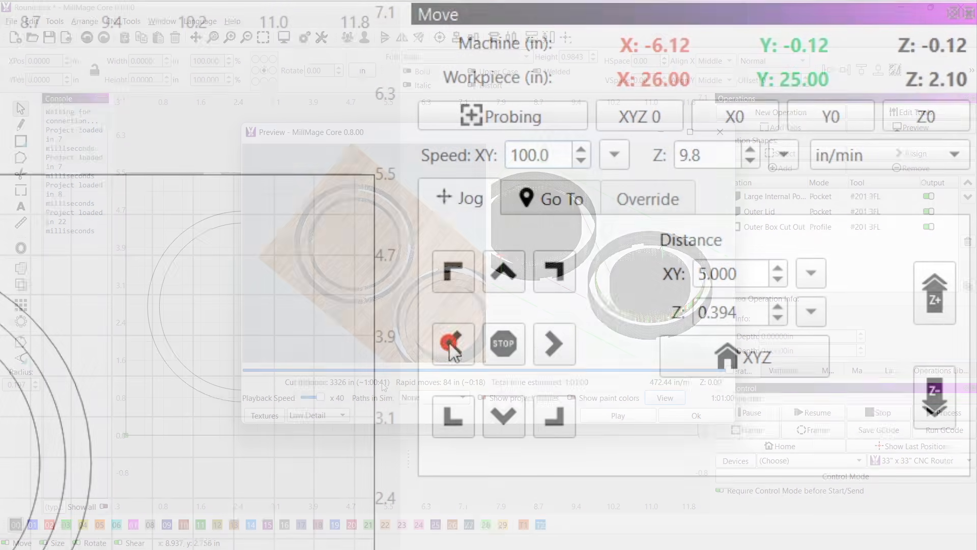
# Step: Jog the machine in the negative X and negative Y directions with a 5.000 in XY distance
pyautogui.click(450, 344)
pyautogui.click(502, 417)
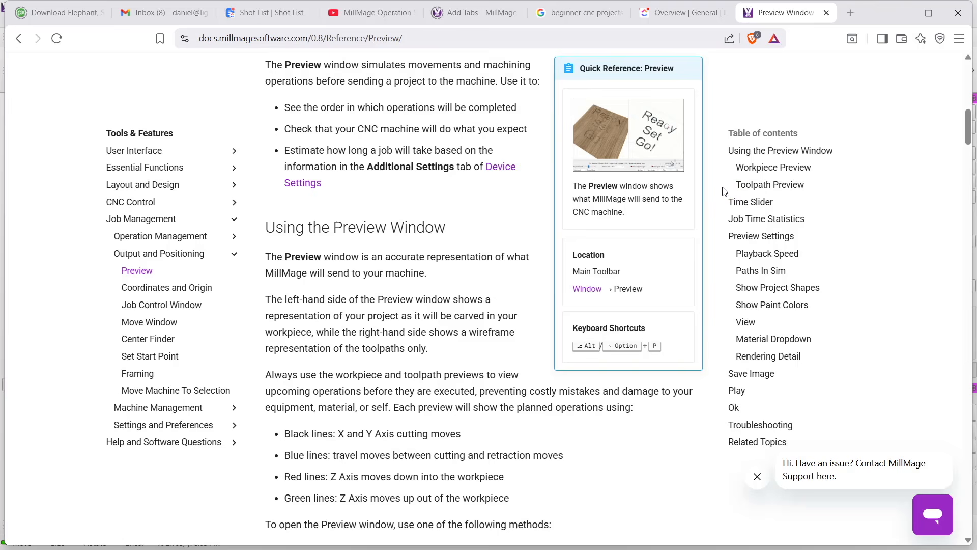
# Step: Switch to the MillMage documentation in the browser and read the section on using the Preview window
pyautogui.scroll(-1, 725, 192)
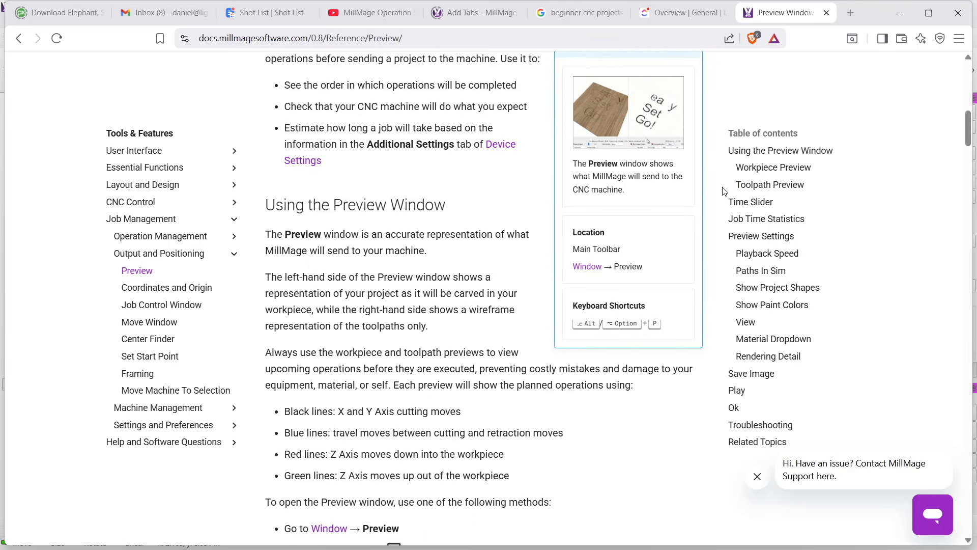
pyautogui.scroll(-2, 725, 191)
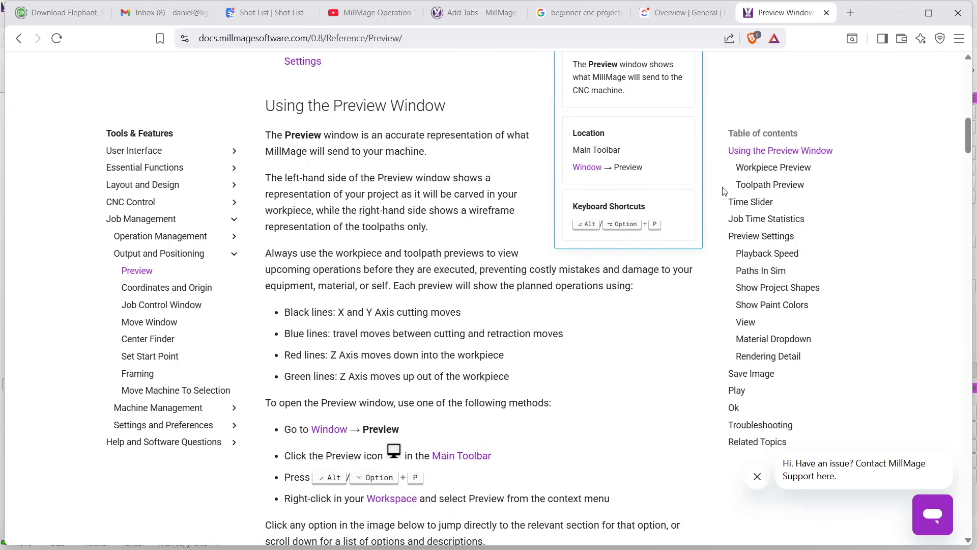